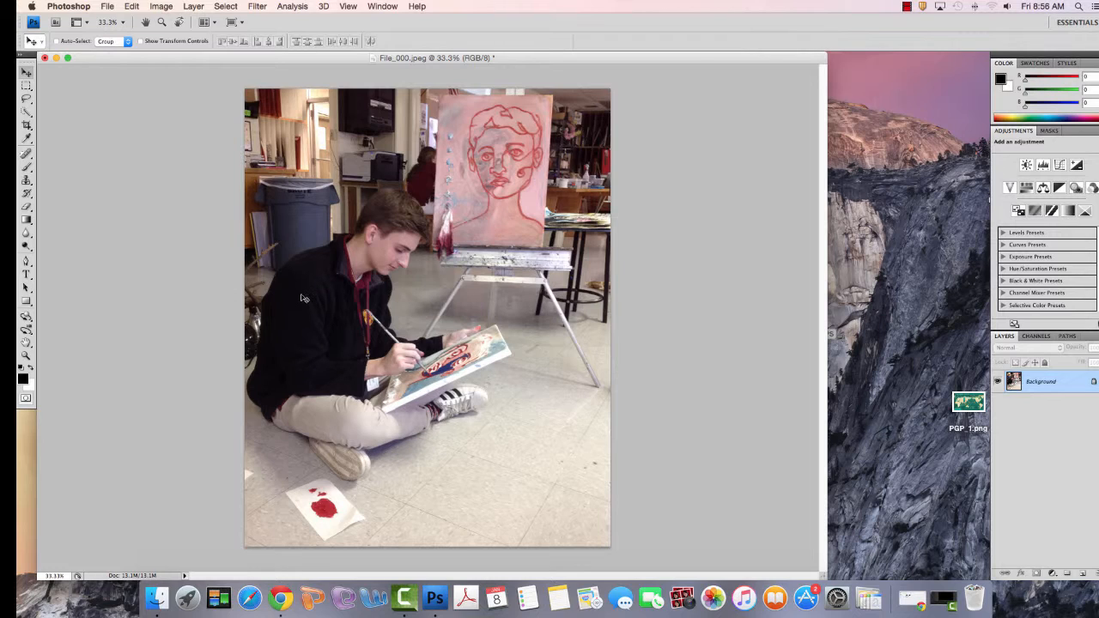
Open the Brightness/Contrast adjustment for the photo and place its dialog clear of the image
left_click(158, 6)
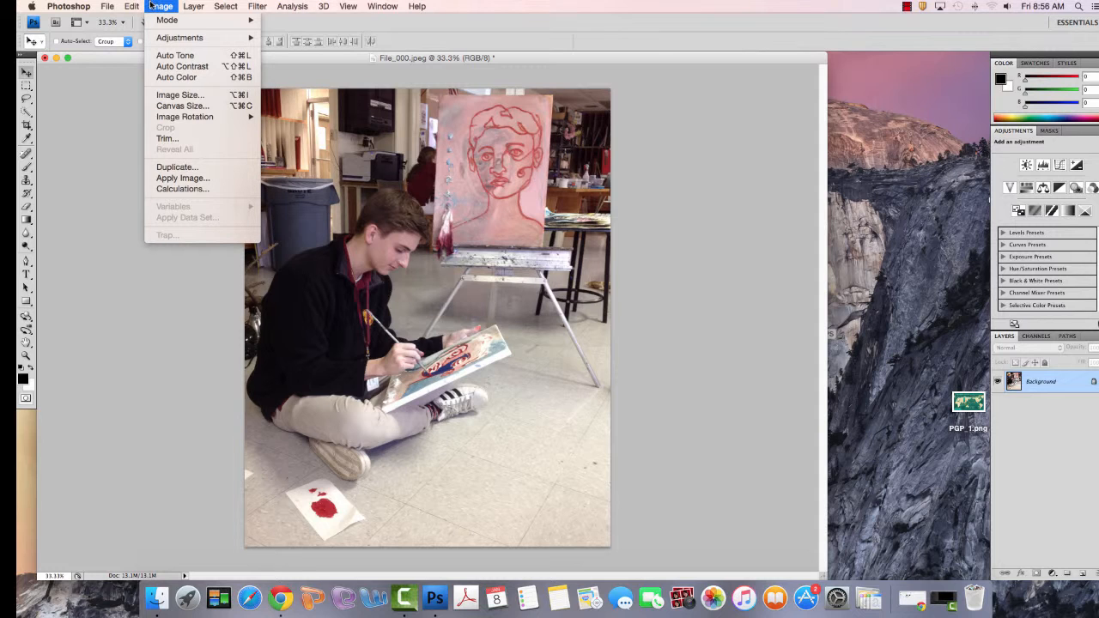
mouse_move(182, 39)
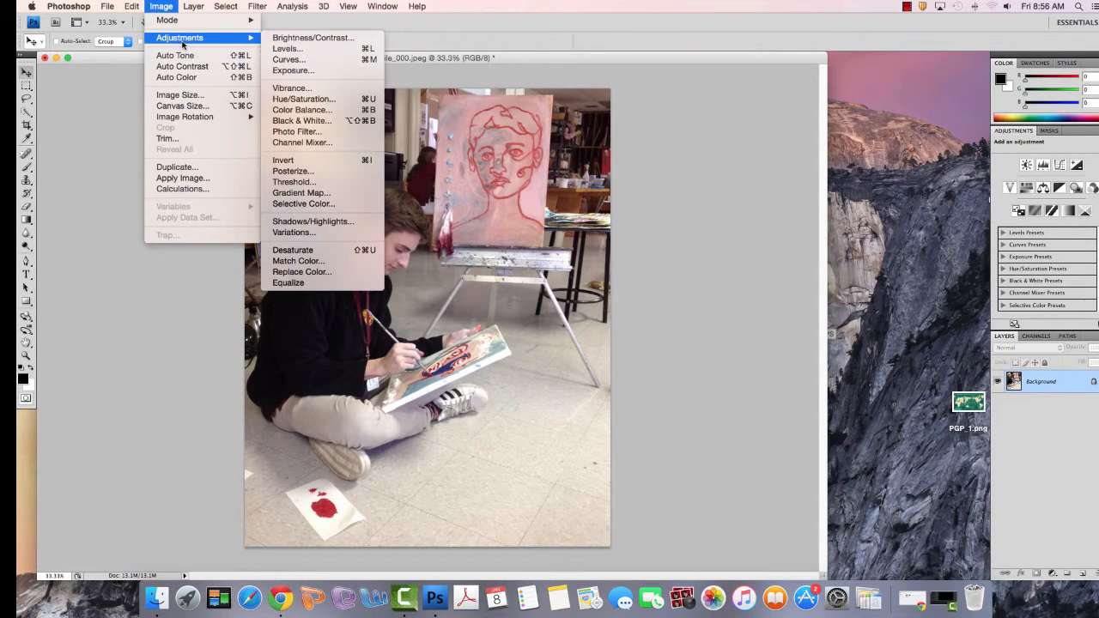
left_click(289, 43)
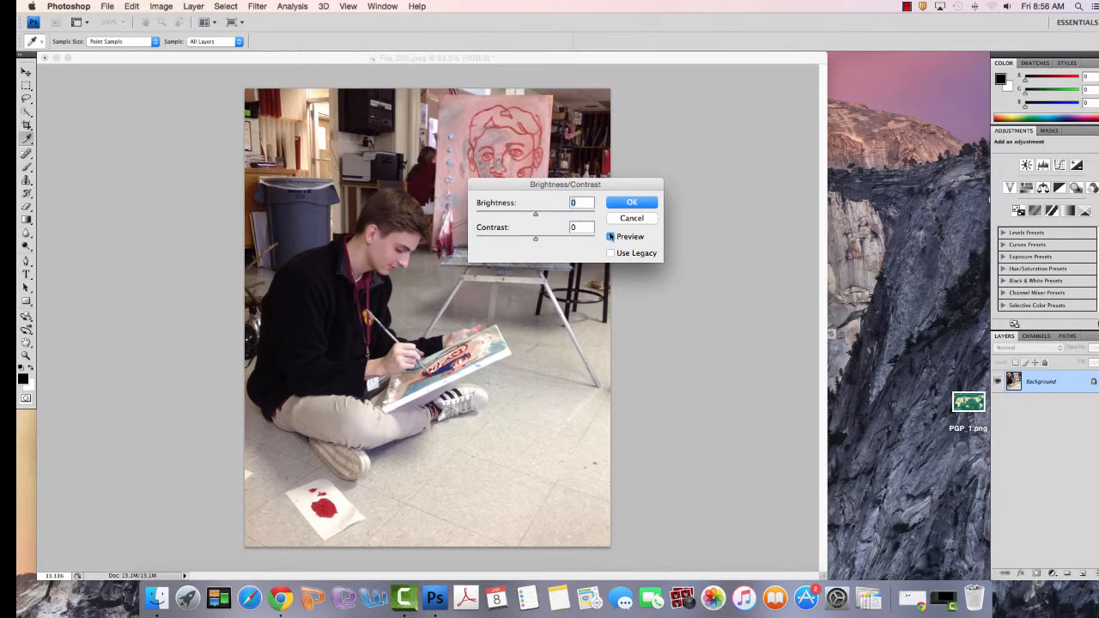
left_click_drag(559, 187, 718, 174)
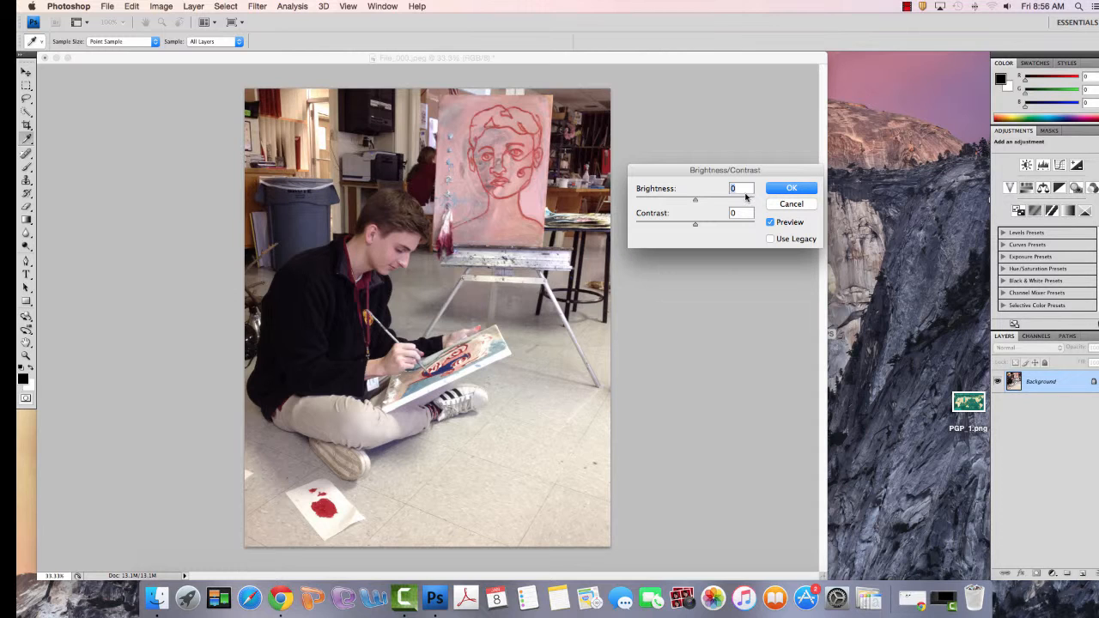
left_click(733, 213)
Try darker and brighter versions of the photo with brightness values such as -106, 146, -135, -26 and 13
left_click_drag(696, 203, 653, 204)
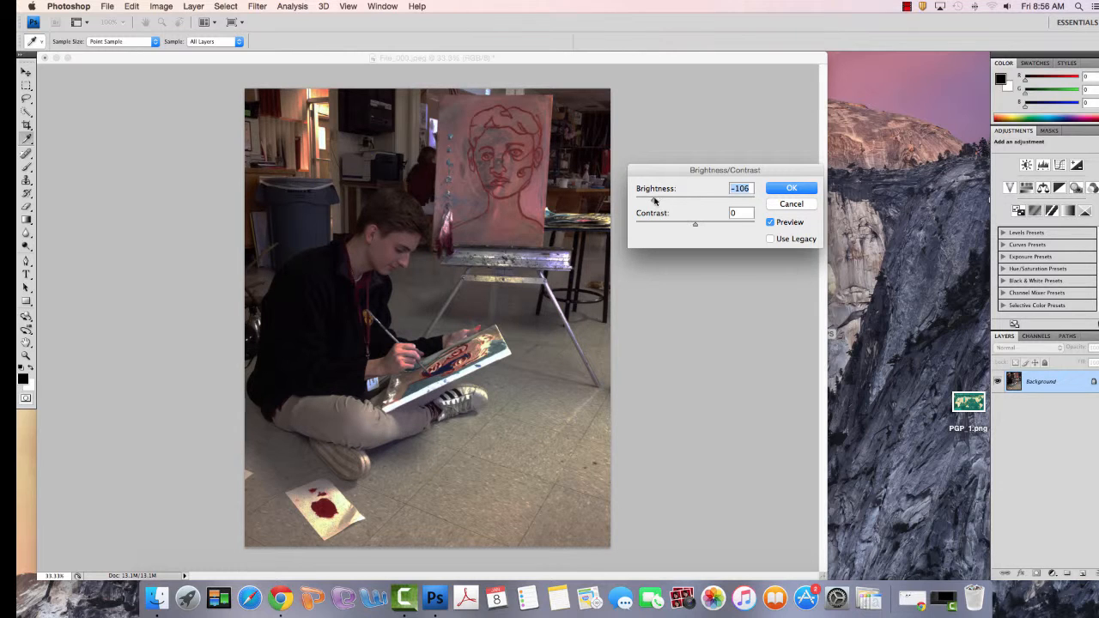
left_click_drag(652, 203, 752, 204)
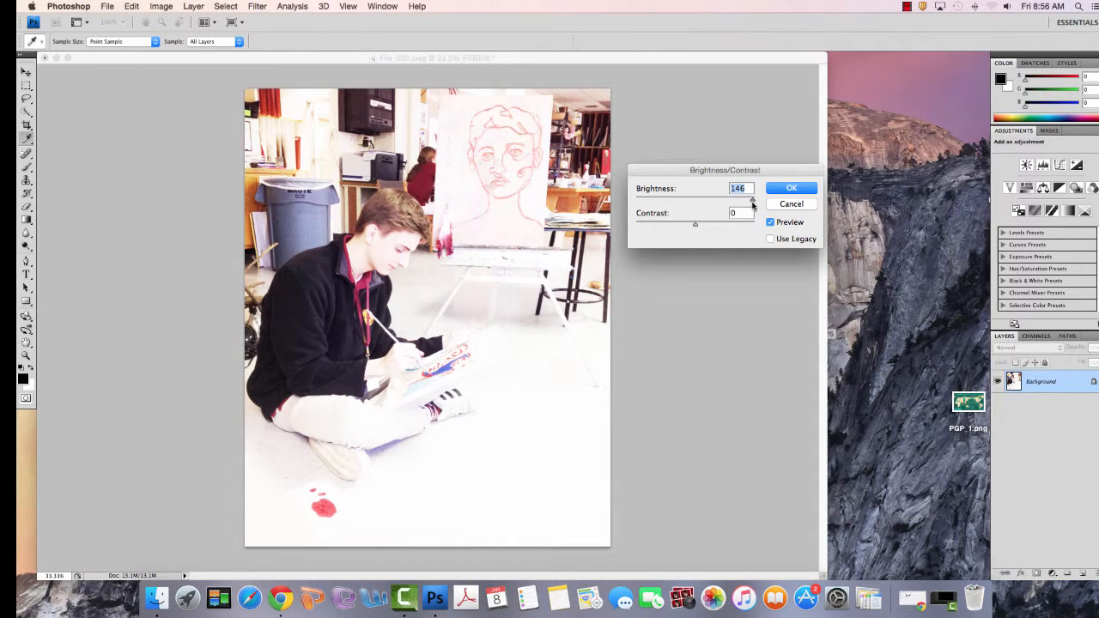
left_click_drag(752, 203, 642, 205)
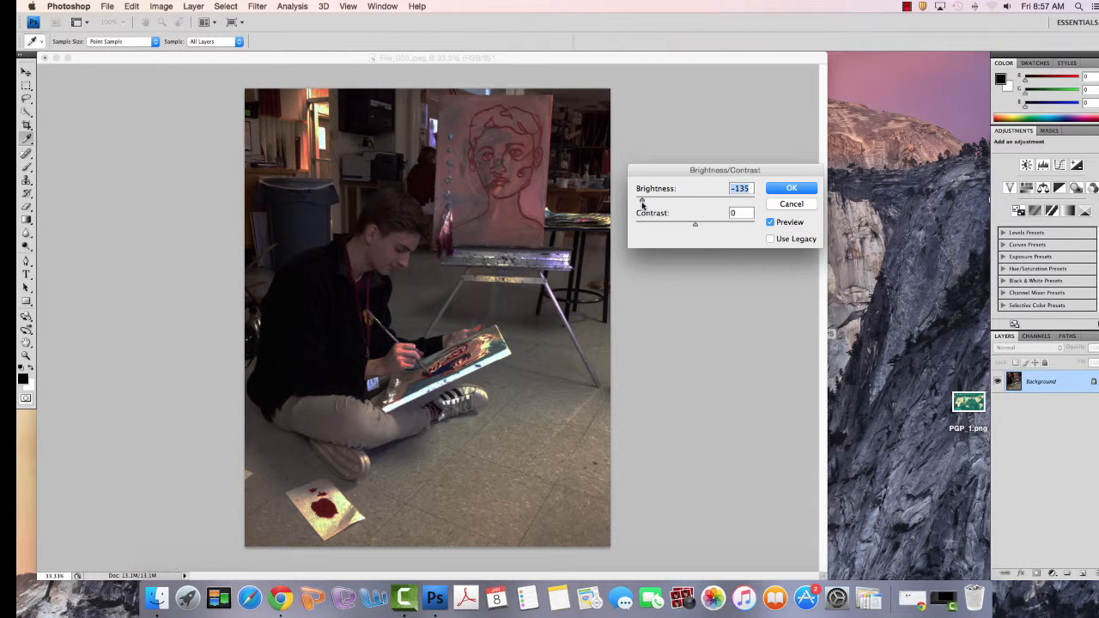
left_click_drag(642, 205, 685, 202)
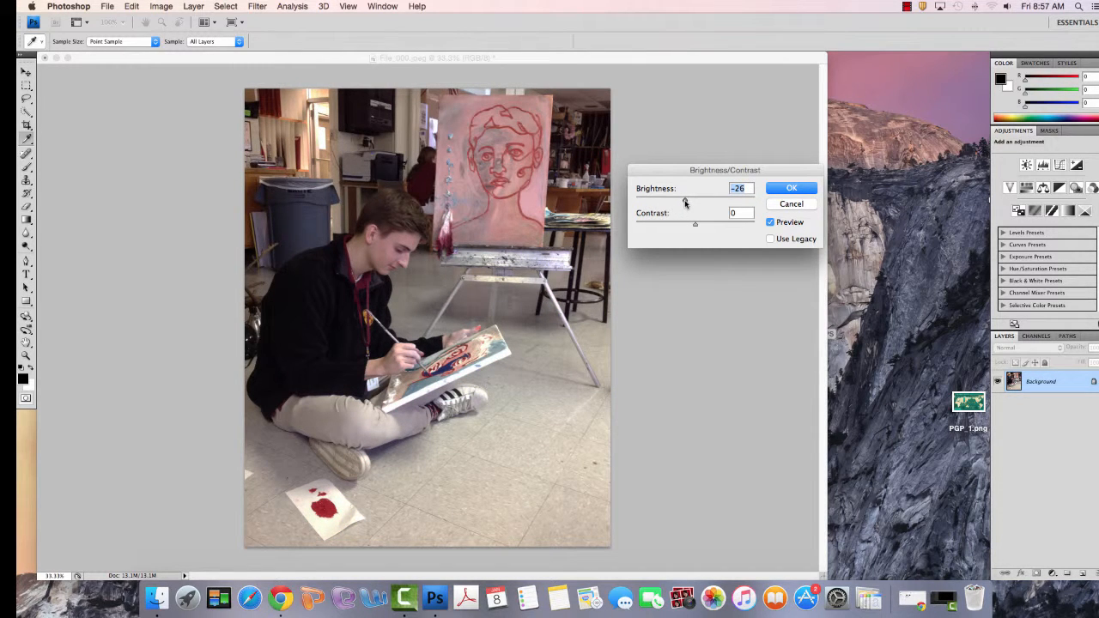
left_click_drag(685, 201, 696, 204)
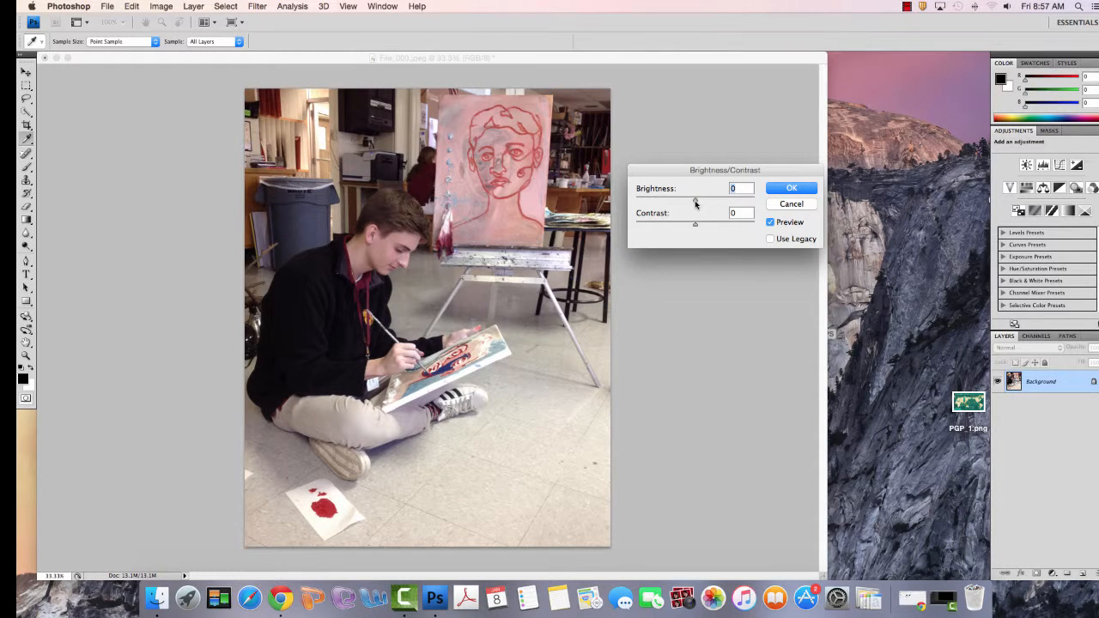
left_click_drag(696, 203, 701, 204)
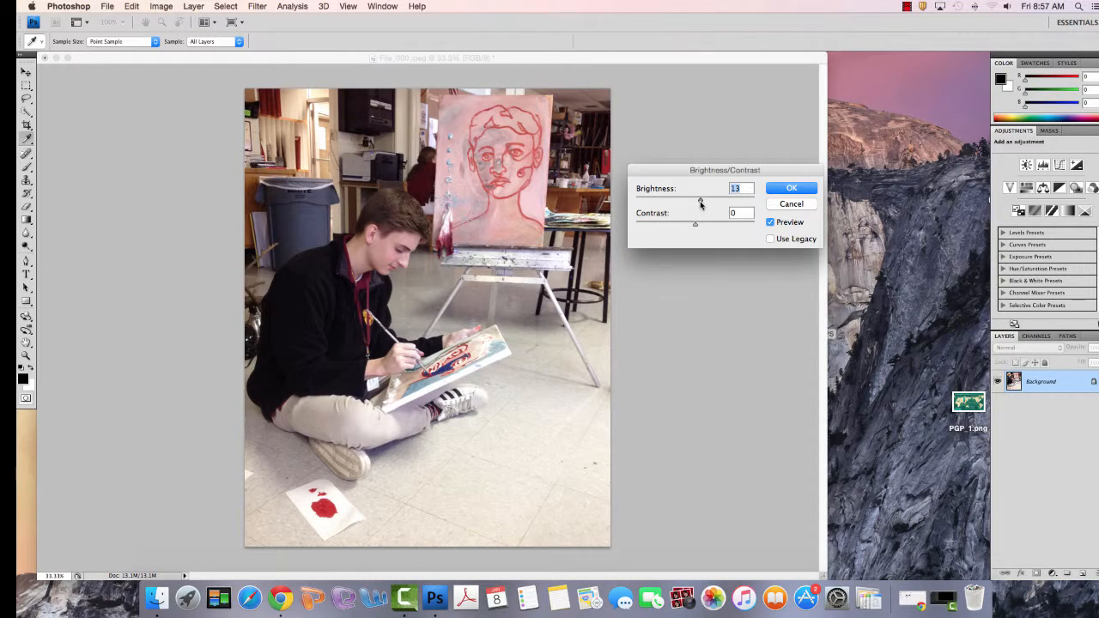
left_click_drag(700, 204, 699, 204)
Return the brightness to 0, set the contrast to -27 and apply the adjustment to the photo
left_click_drag(698, 200, 699, 227)
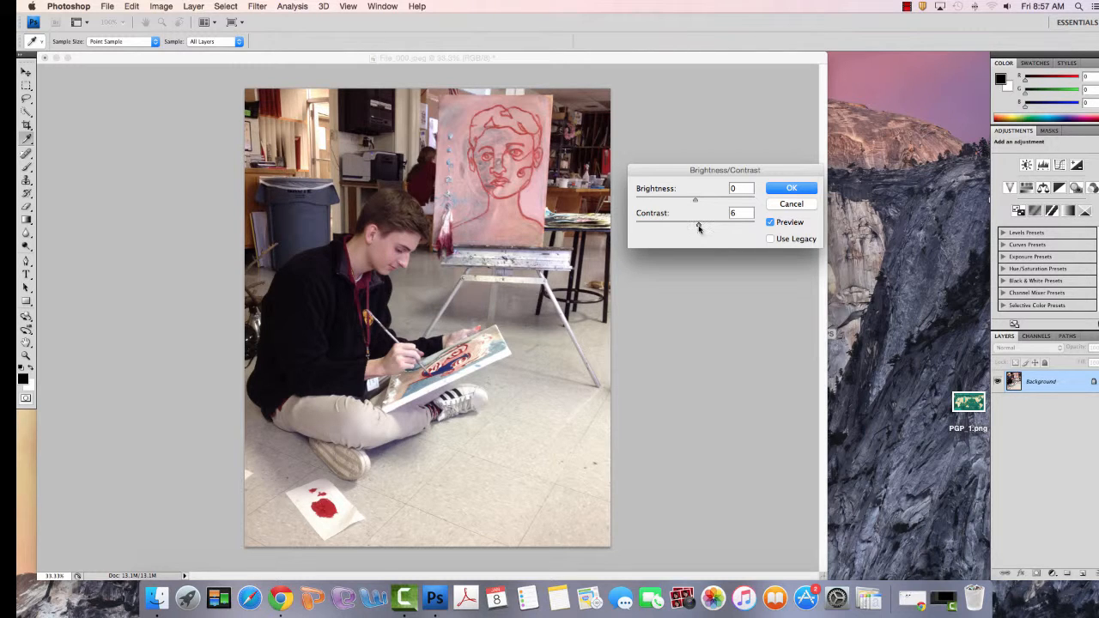
left_click_drag(699, 227, 782, 240)
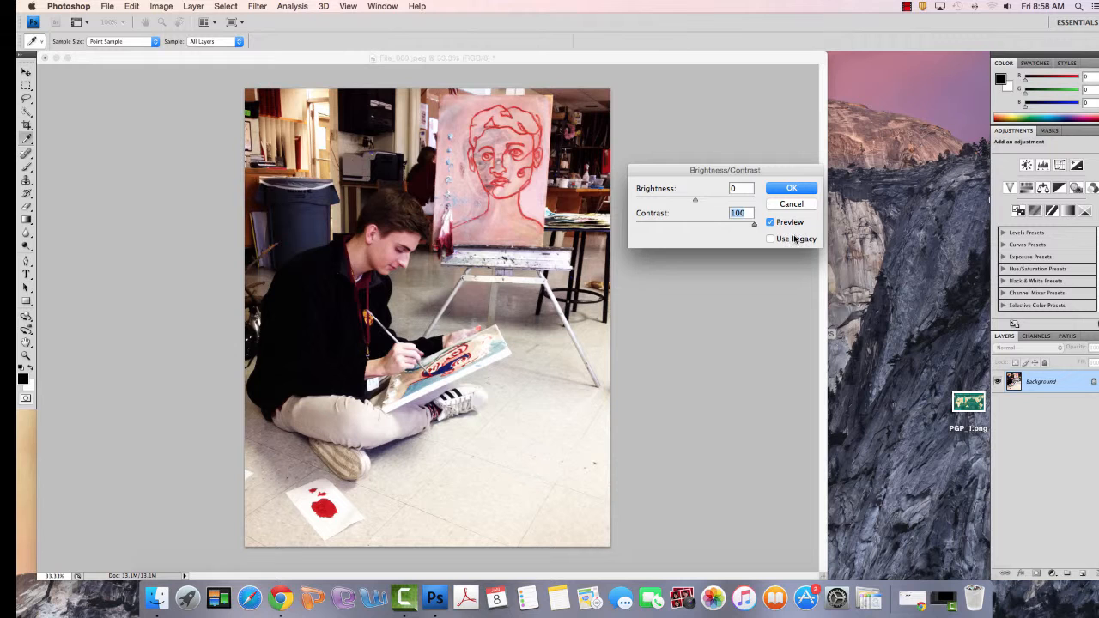
left_click_drag(755, 225, 678, 237)
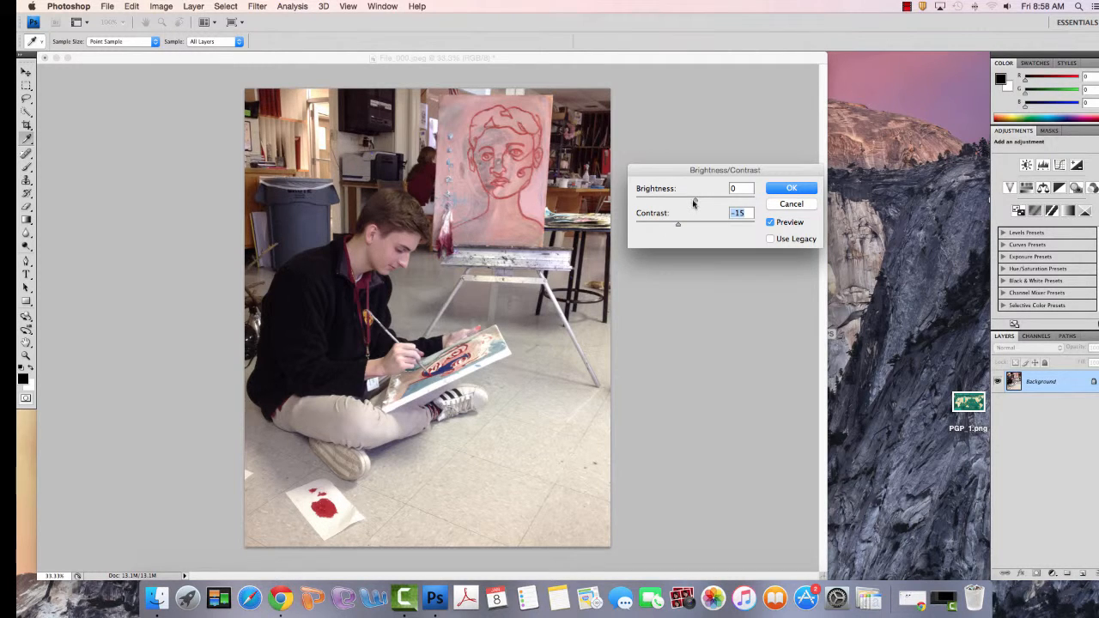
left_click_drag(696, 203, 699, 203)
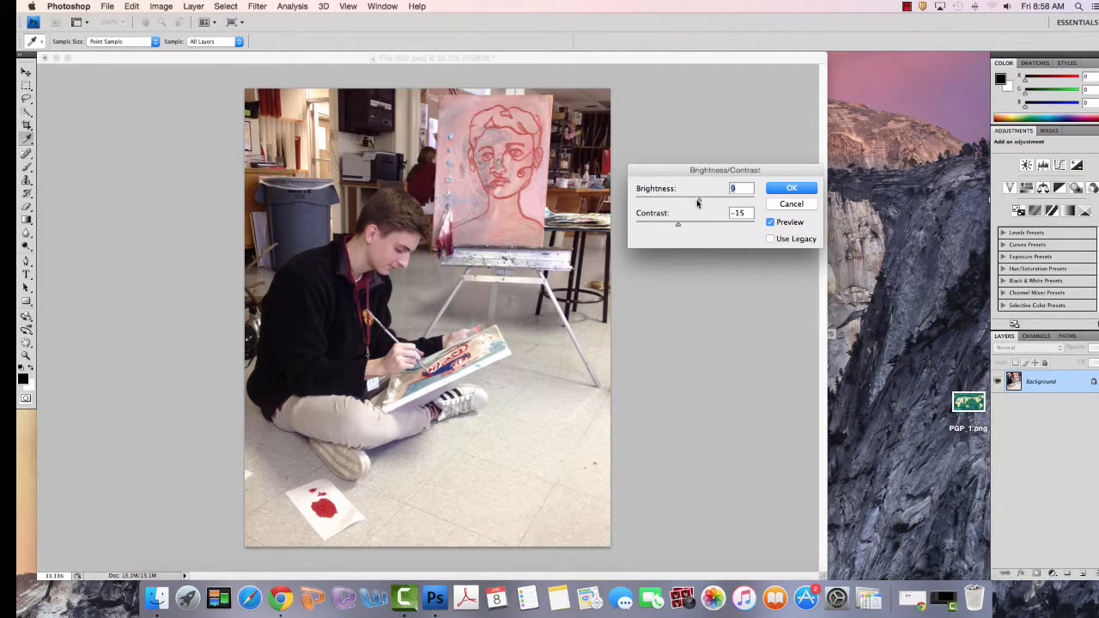
left_click_drag(696, 202, 740, 228)
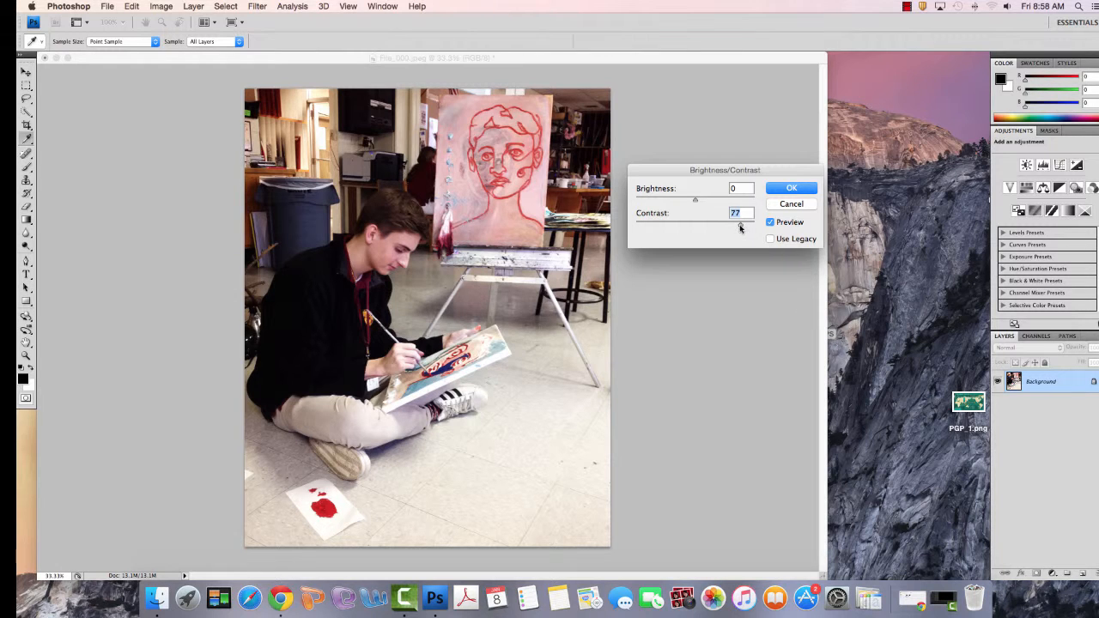
left_click_drag(740, 227, 663, 231)
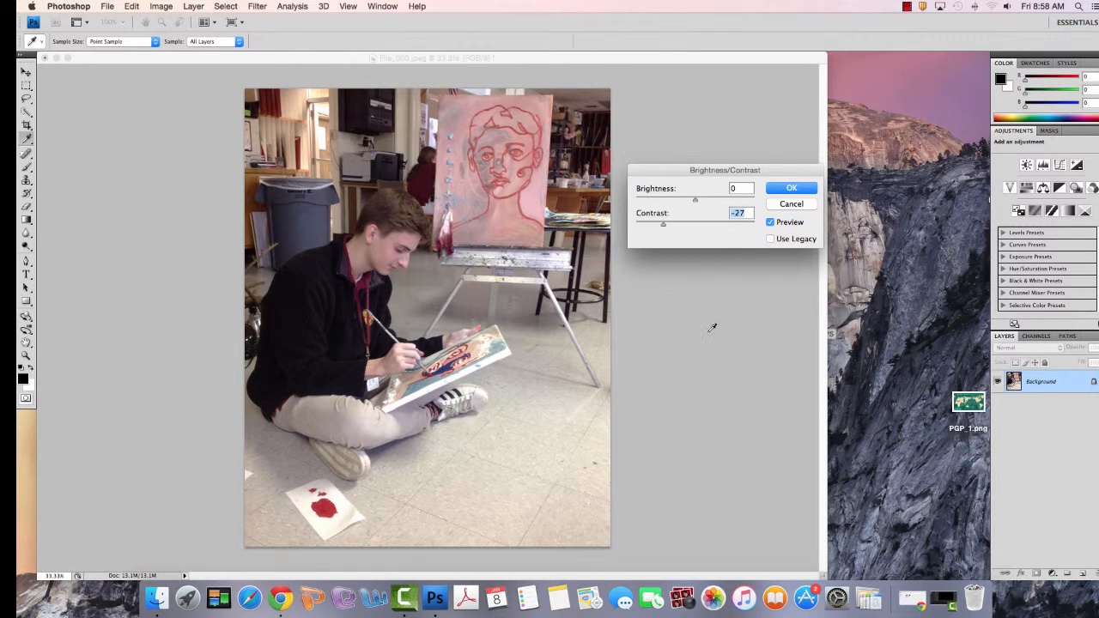
left_click(787, 189)
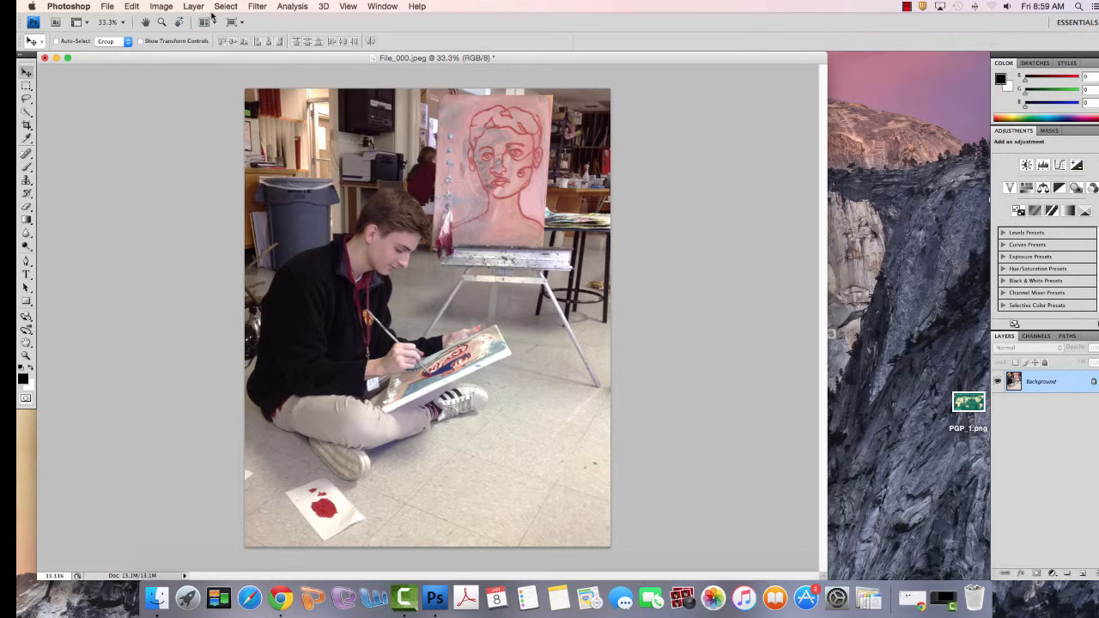
Apply a Color Balance adjustment that shifts the midtones slightly toward cyan and green and fine-tunes the highlights
left_click(170, 8)
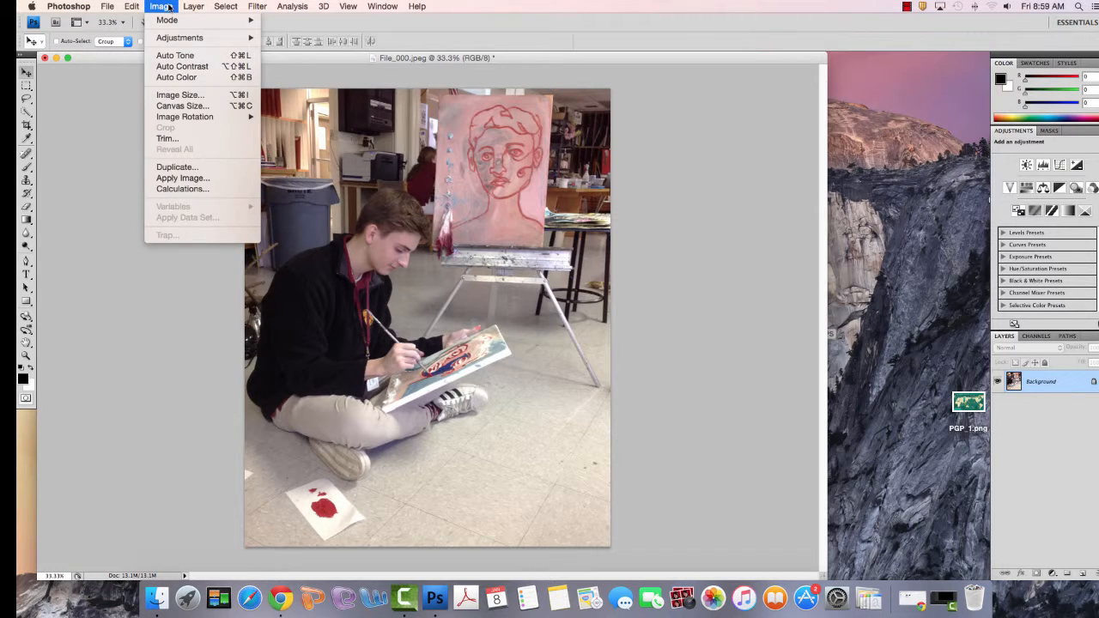
mouse_move(172, 40)
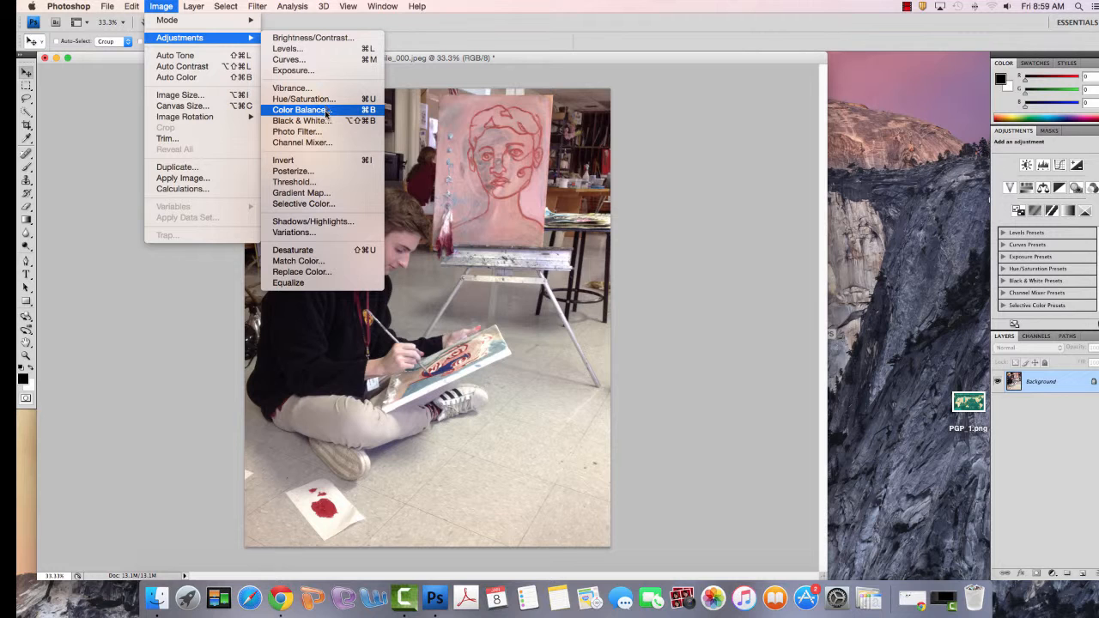
left_click(327, 115)
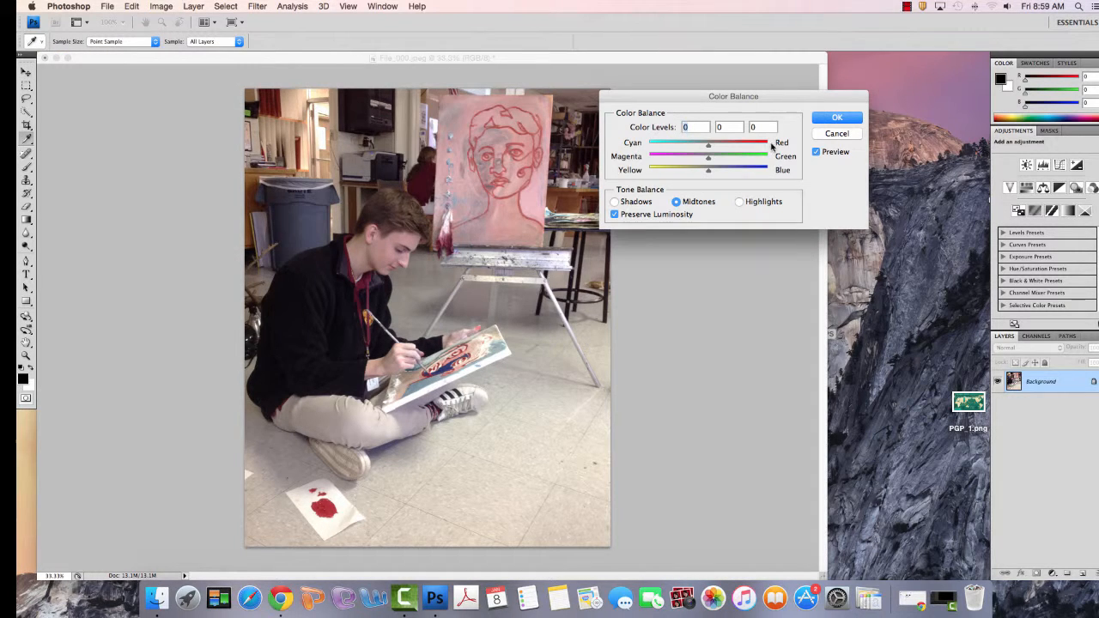
left_click_drag(761, 98, 769, 192)
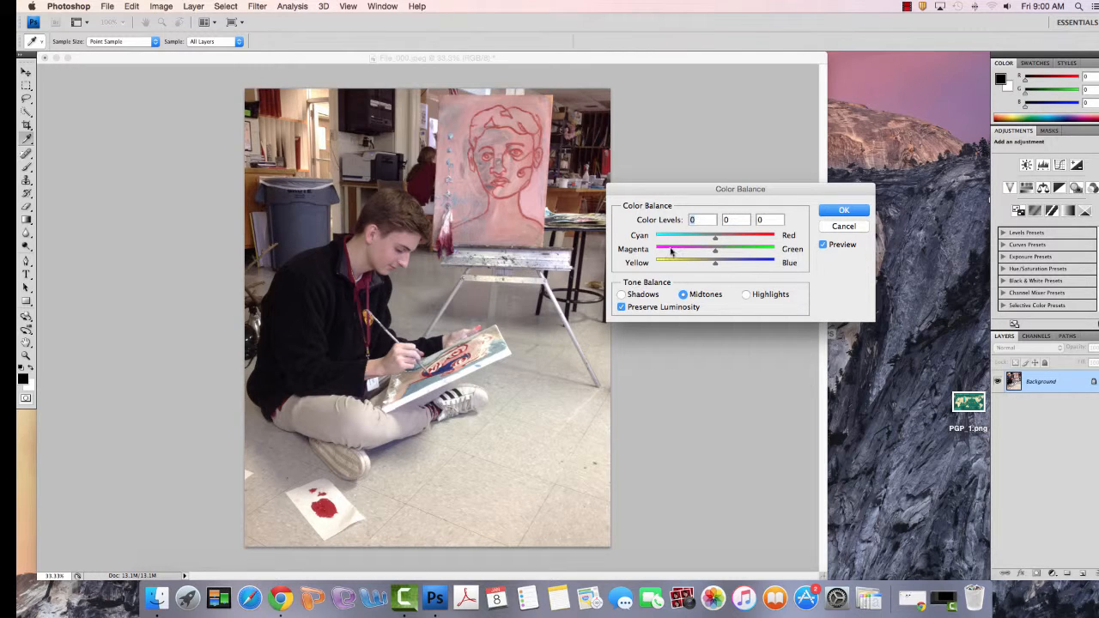
left_click_drag(716, 239, 712, 240)
left_click_drag(716, 254, 718, 254)
key("Tab")
left_click(745, 294)
left_click_drag(716, 265, 710, 241)
left_click(841, 214)
key("v")
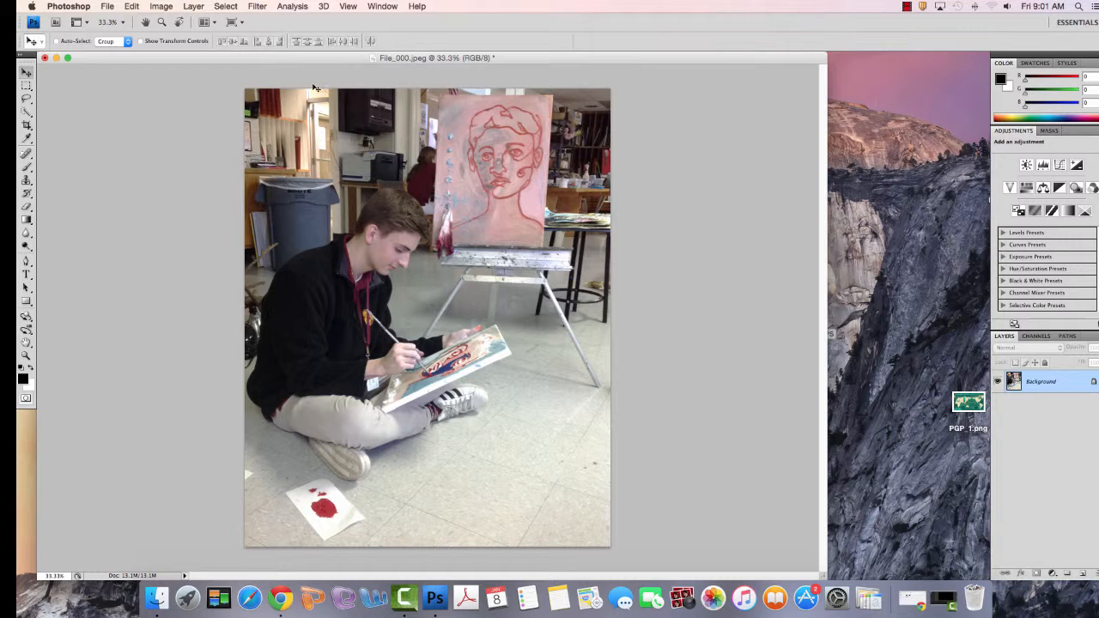
Try the Auto Color correction on the photo and undo it
left_click(166, 6)
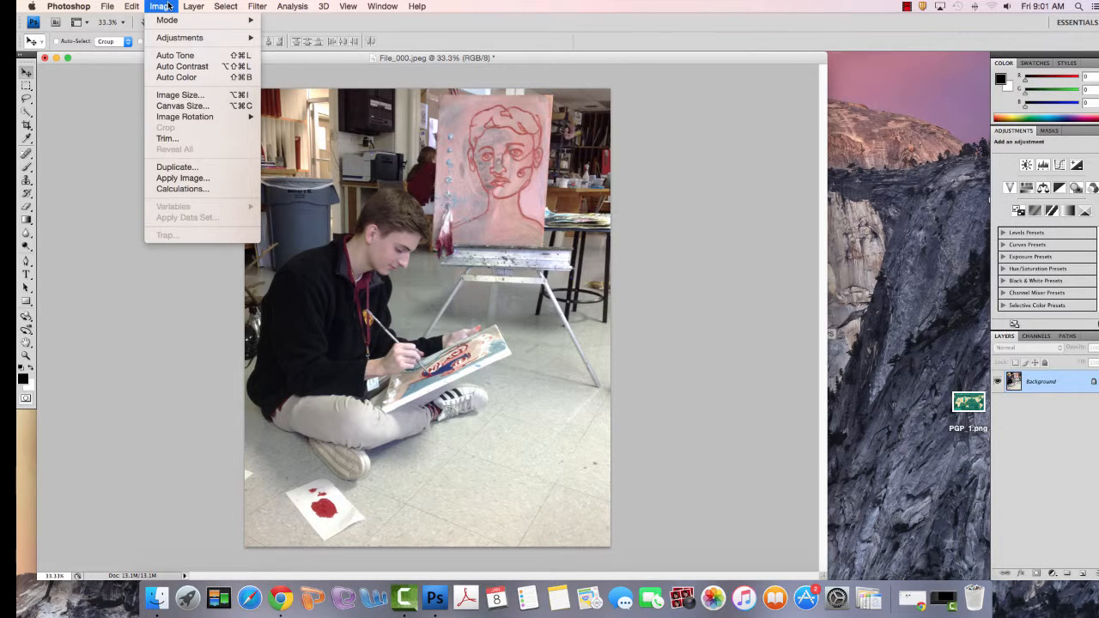
left_click(170, 77)
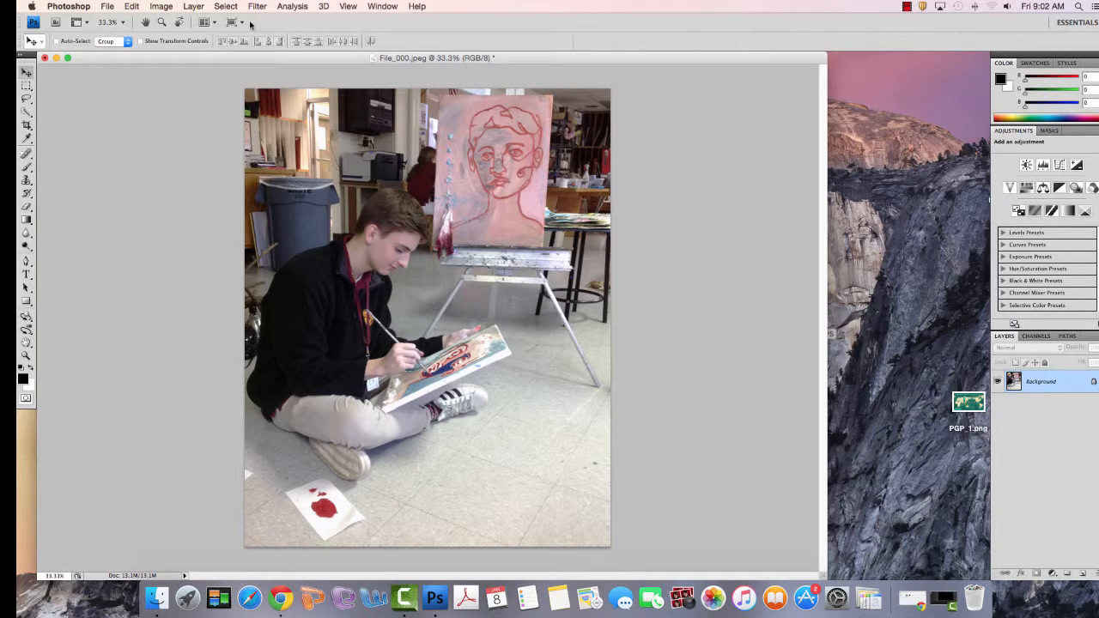
left_click(161, 6)
mouse_move(129, 5)
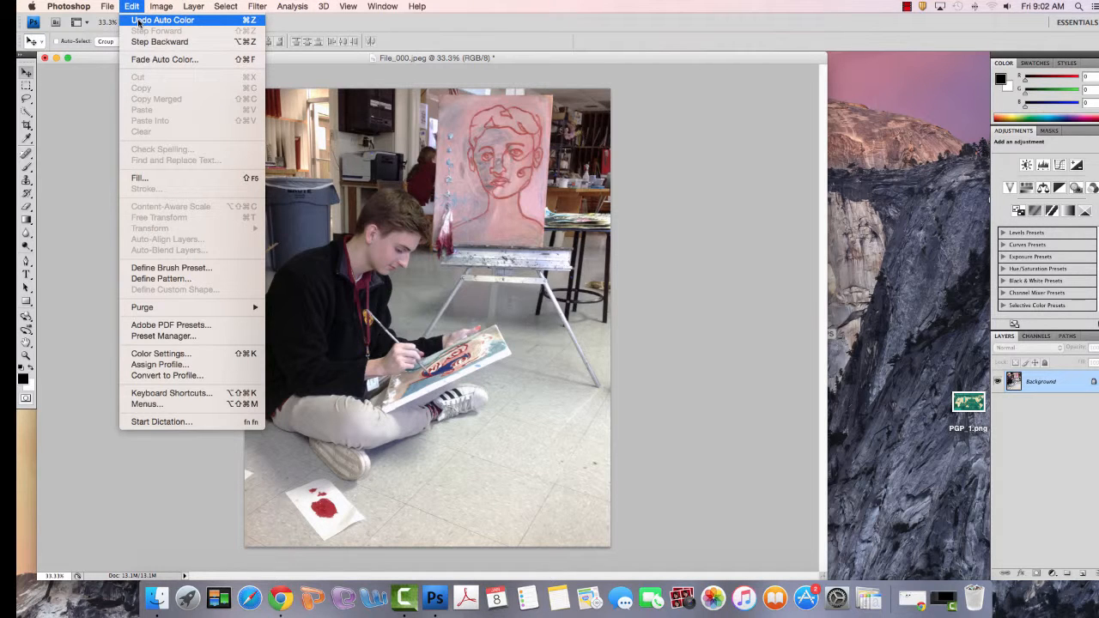
Try the Auto Contrast correction on the photo and undo it
mouse_move(195, 7)
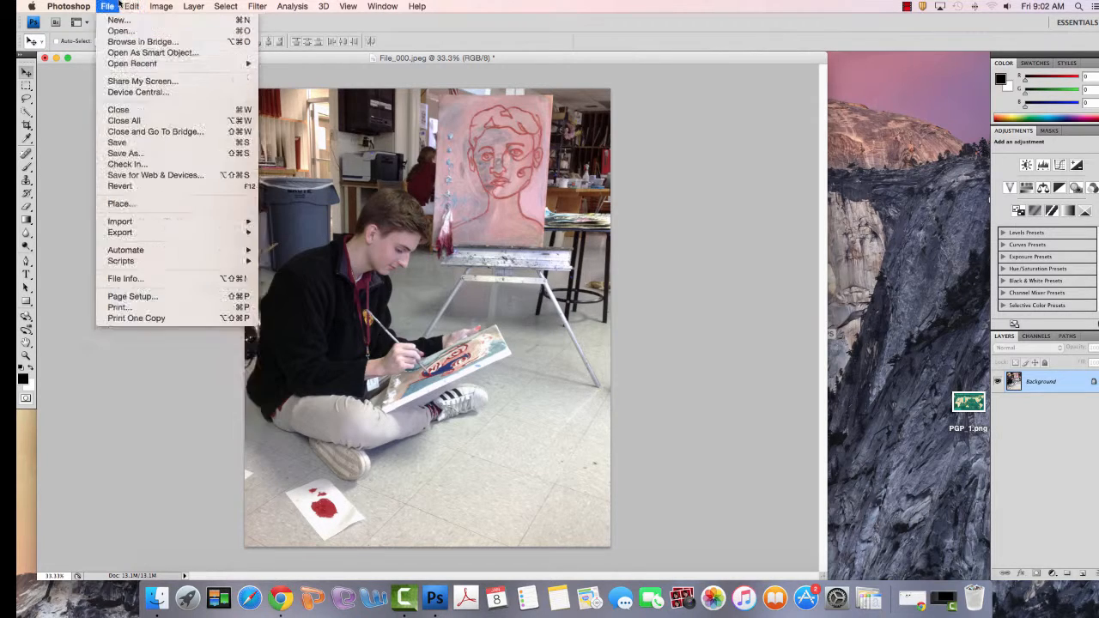
left_click(196, 68)
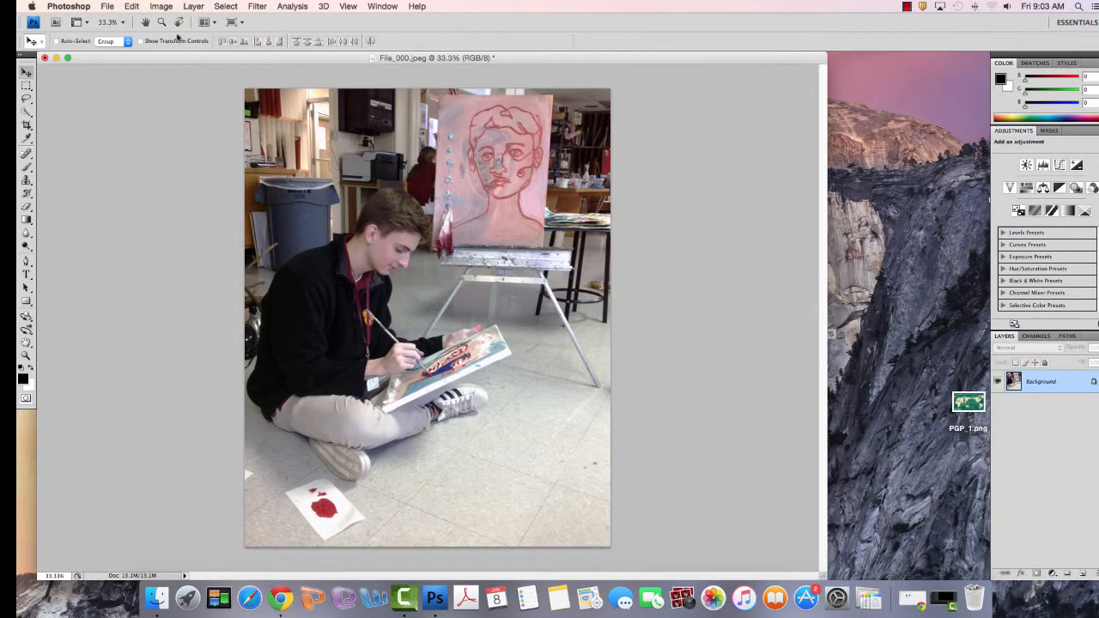
left_click(133, 6)
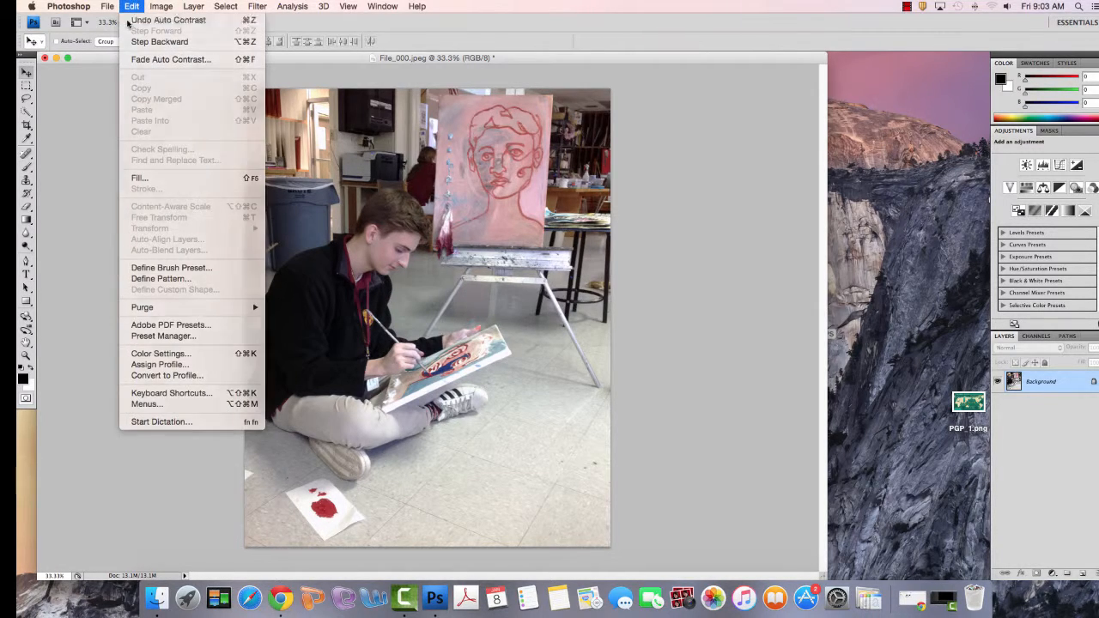
left_click(133, 20)
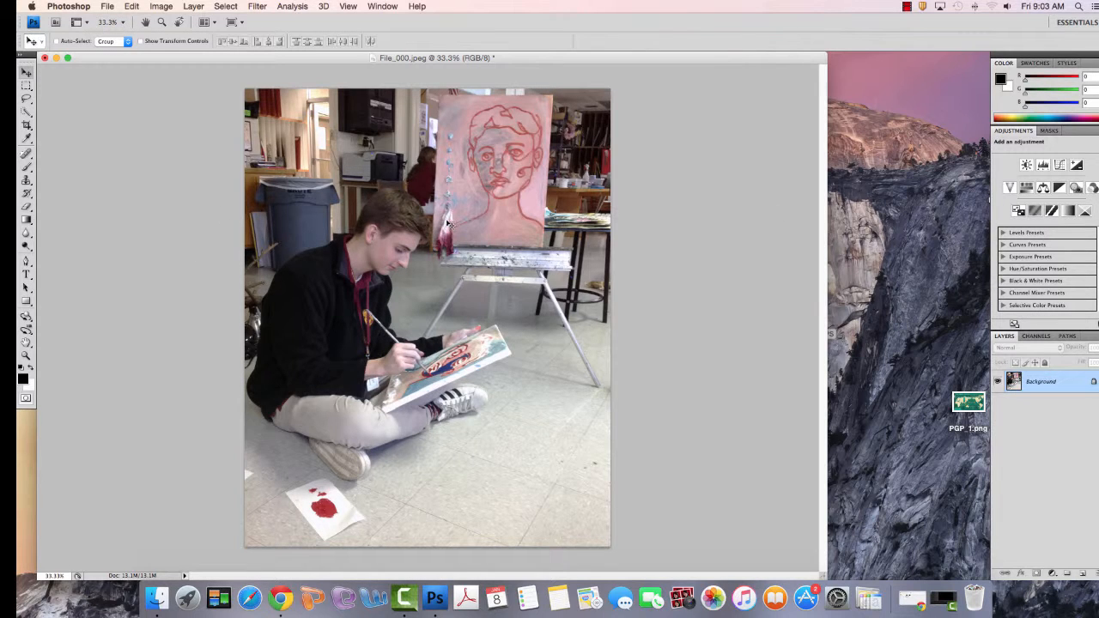